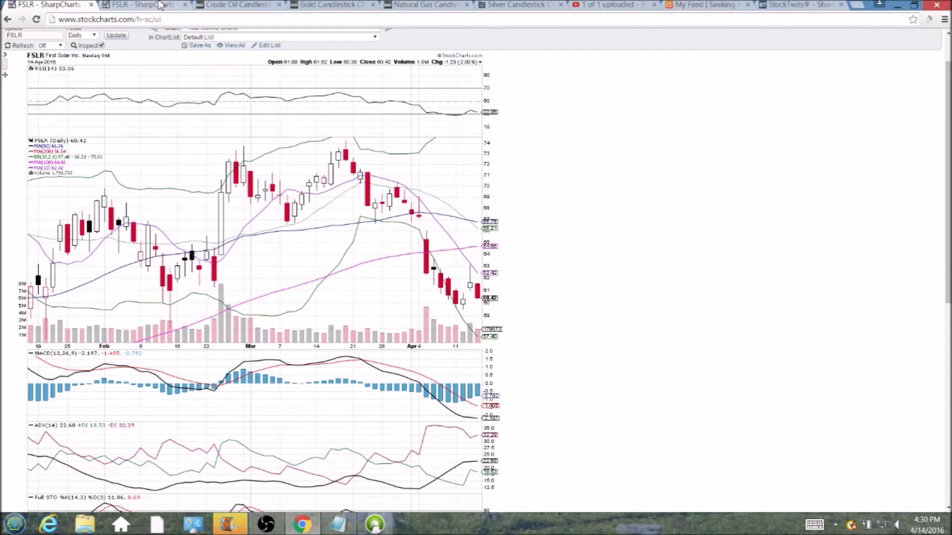
# View the FSLR weekly candlestick chart, then return to the FSLR daily chart.
pyautogui.click(148, 4)
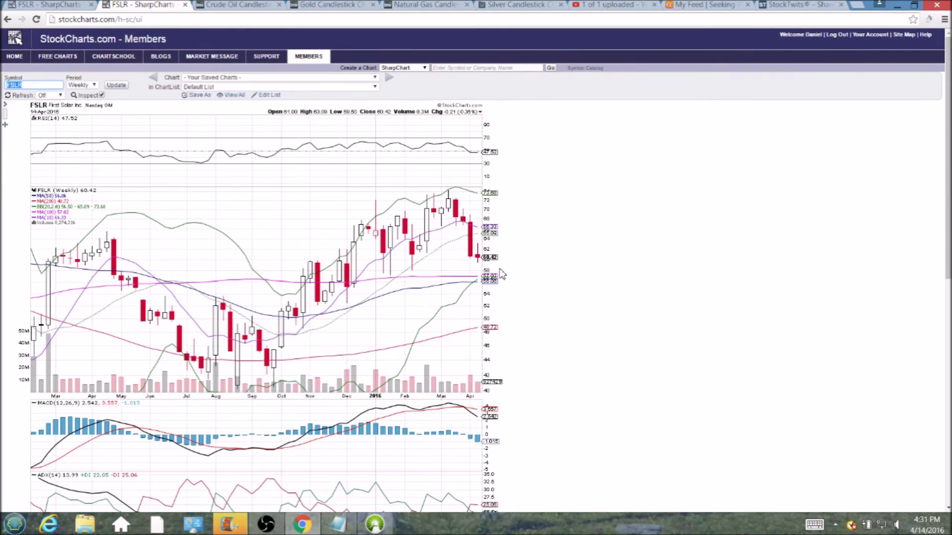
pyautogui.click(71, 5)
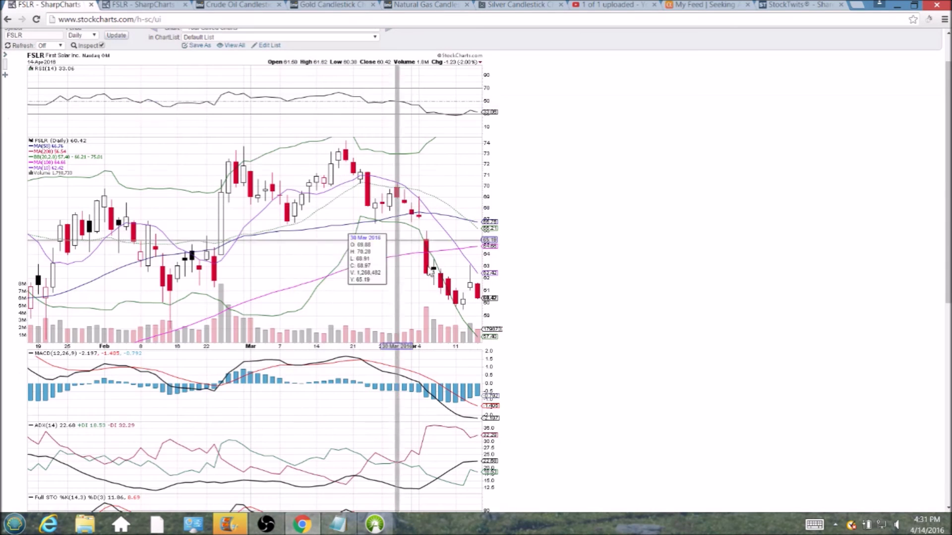